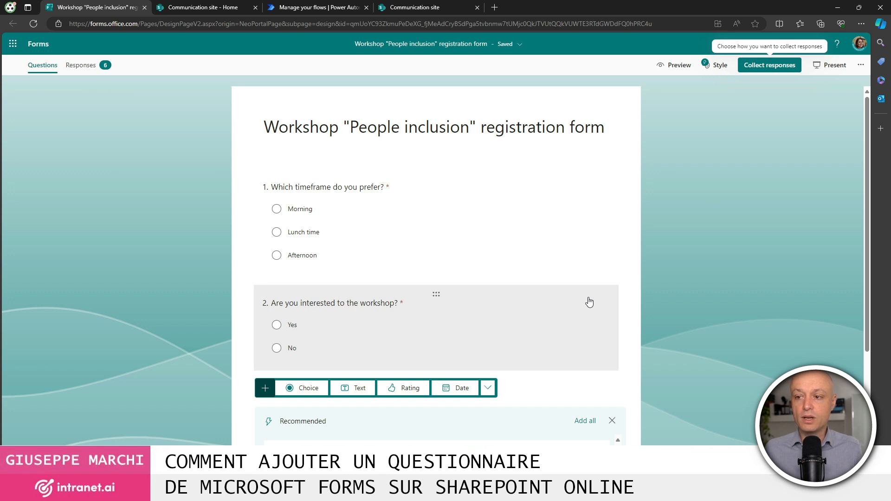
Move the question "Are you interested to the workshop?" above the preferred timeframe question in the registration form.
left_click_drag(436, 294, 457, 210)
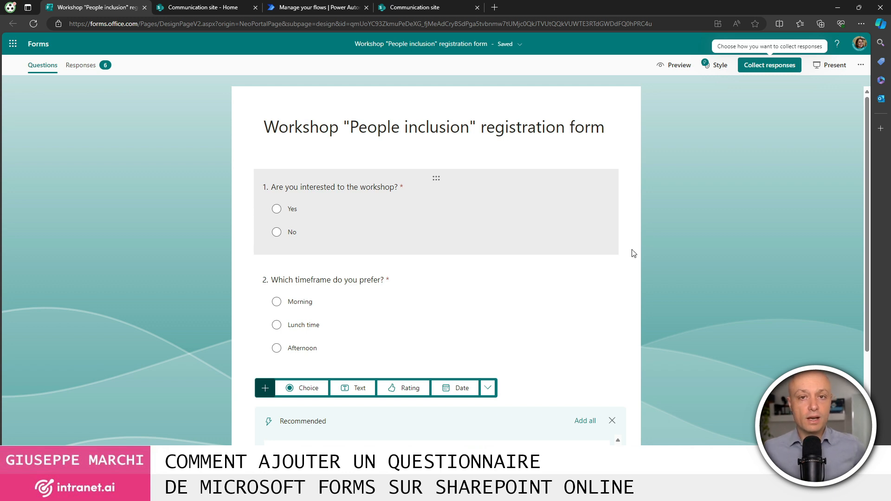
Switch to the SharePoint Communication site, edit its home page and add a Microsoft Forms web part set up for an existing form in the wide column.
left_click(183, 12)
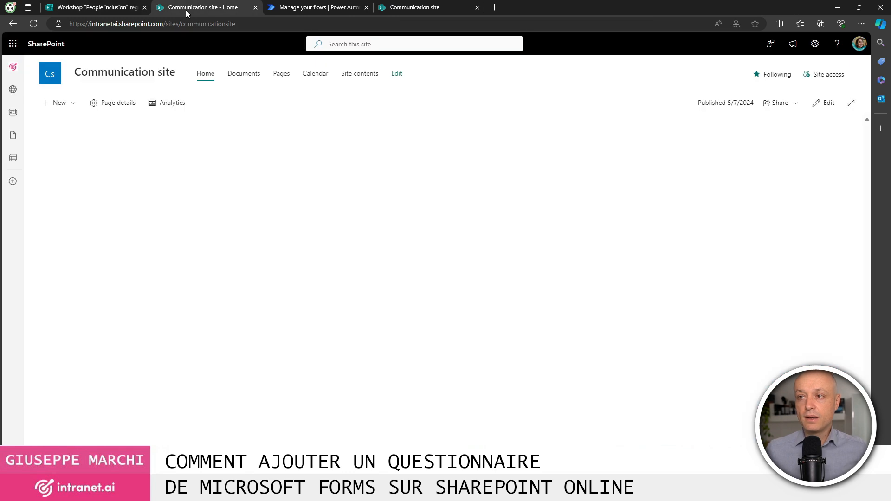
left_click(822, 105)
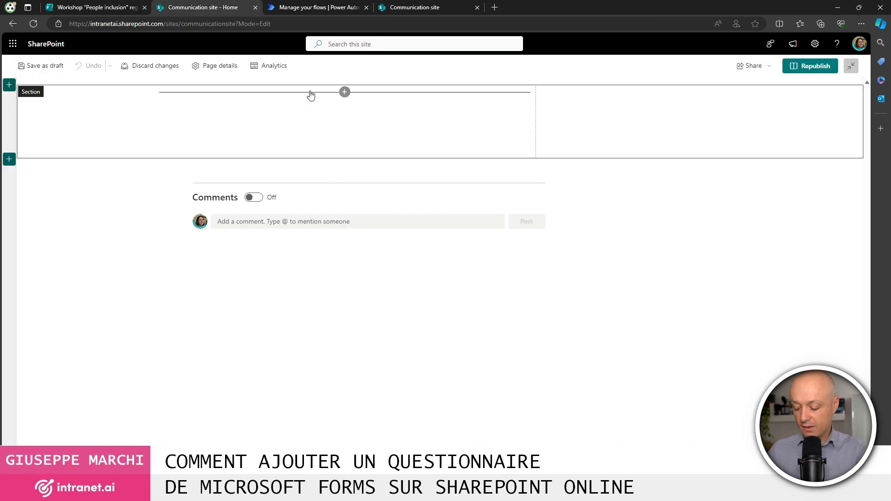
left_click(344, 91)
type("forms")
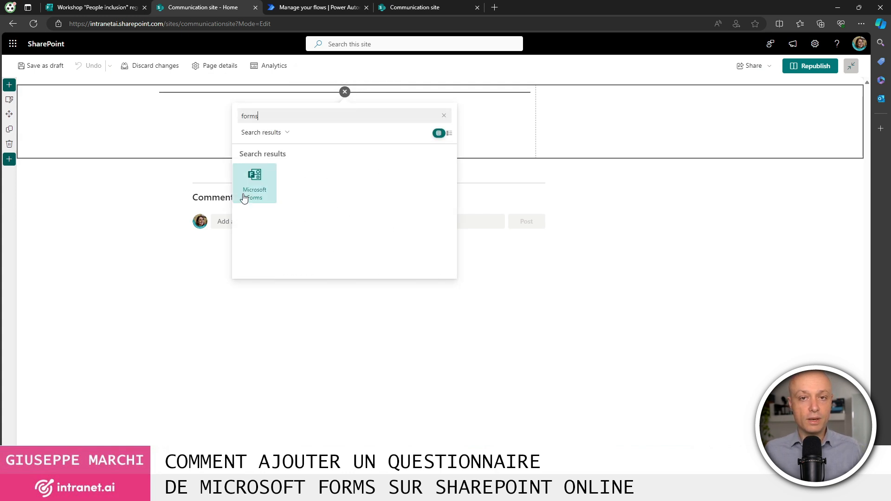
left_click(252, 198)
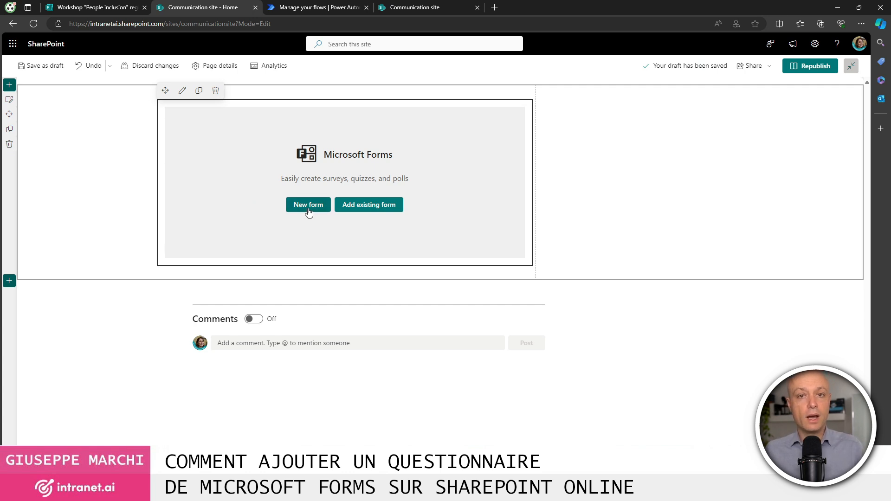
left_click(369, 206)
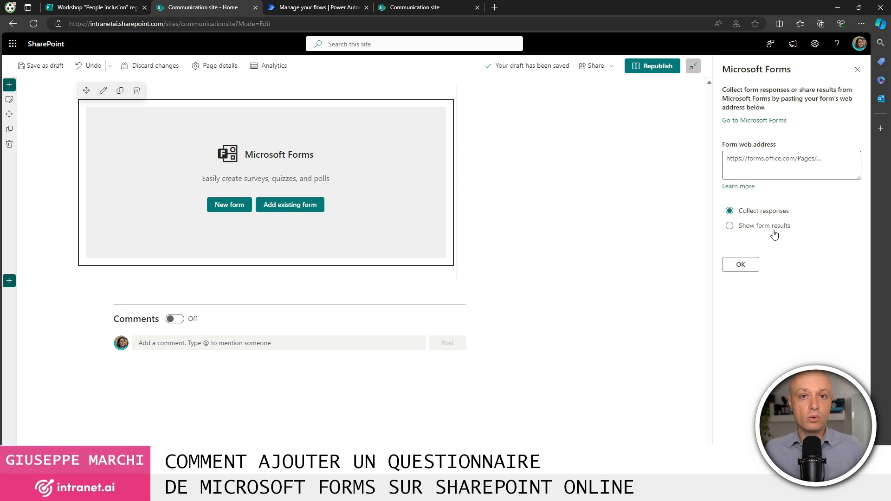
Switch to Microsoft Forms and copy the registration form's response link, leaving it limited to people in intranet.ai without the one-response-per-person restriction.
left_click(101, 9)
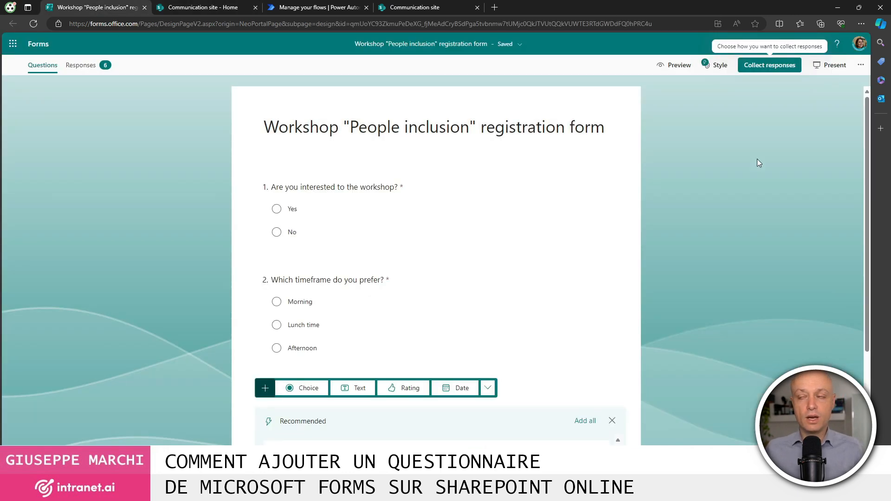
left_click(770, 66)
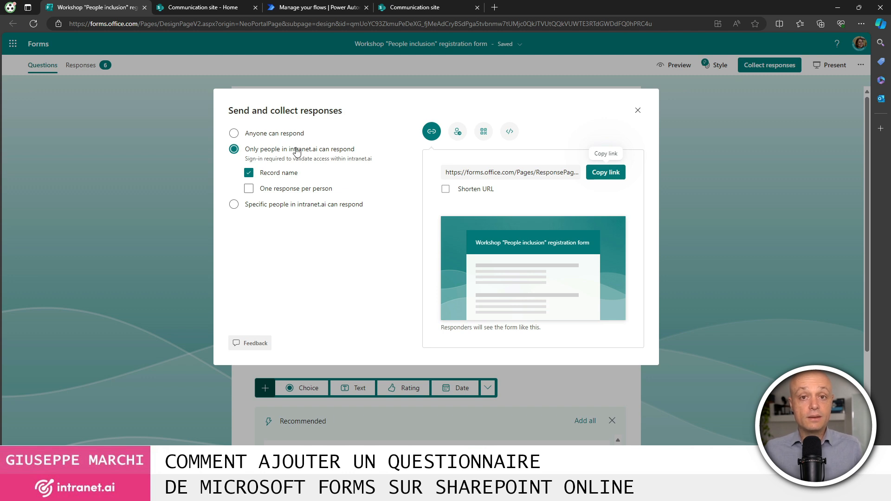
left_click(280, 194)
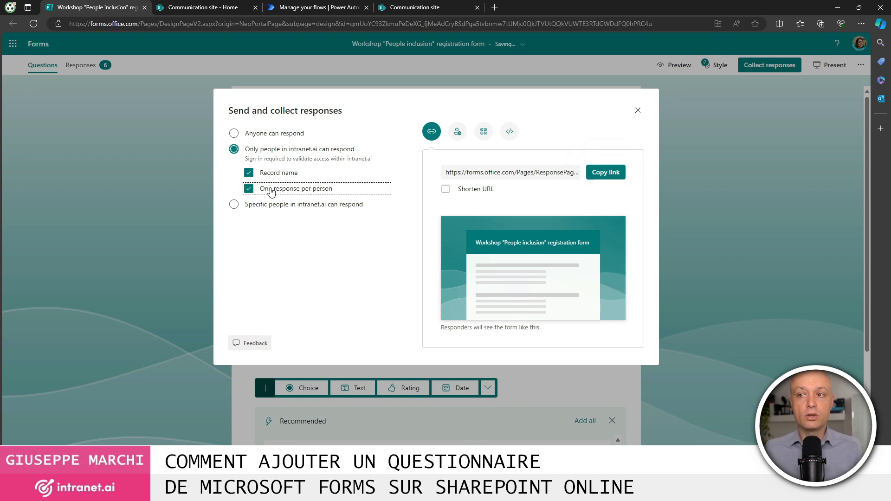
left_click(321, 192)
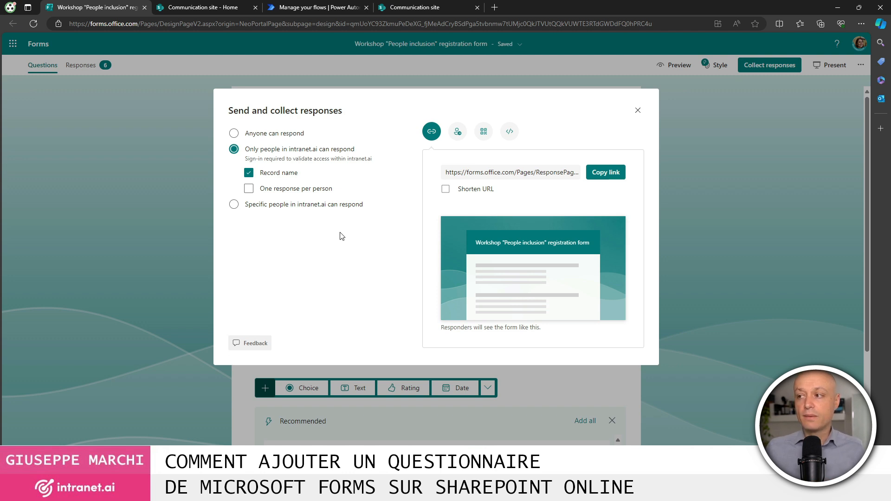
left_click(601, 181)
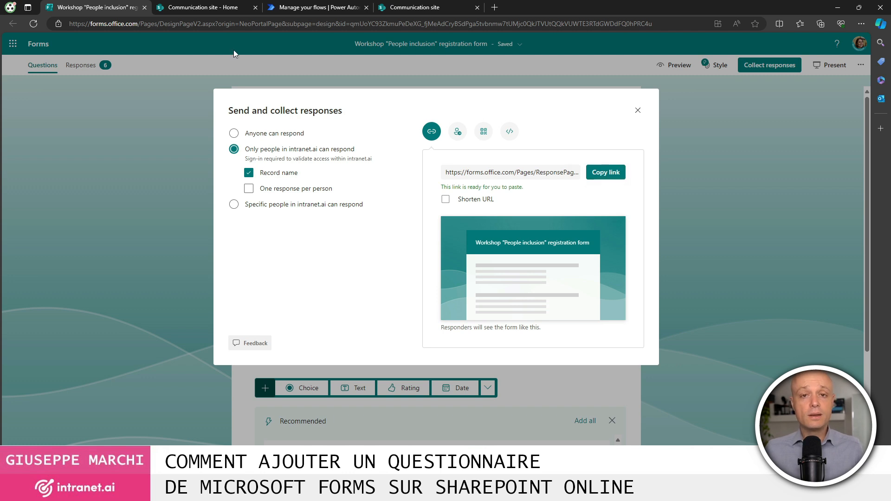
Back in SharePoint, embed the form in the Microsoft Forms web part using the copied link to collect responses, and republish the page.
left_click(218, 8)
left_click(792, 158)
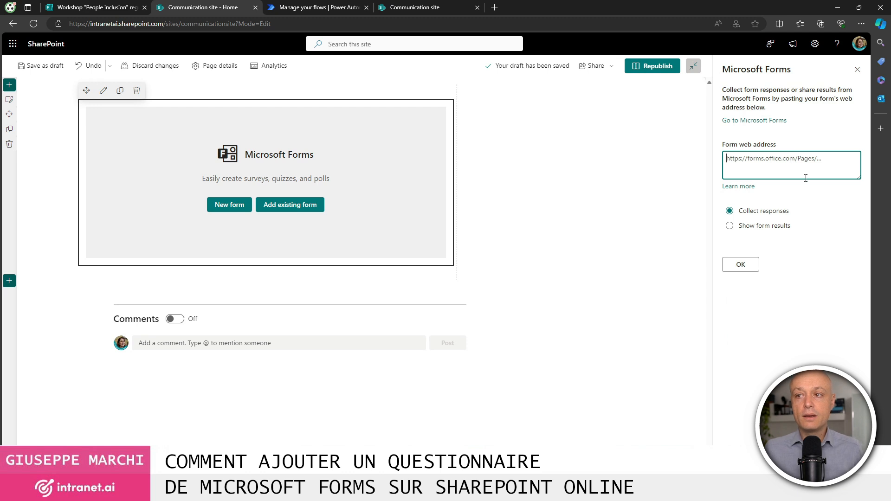
key("ctrl+v")
left_click(742, 265)
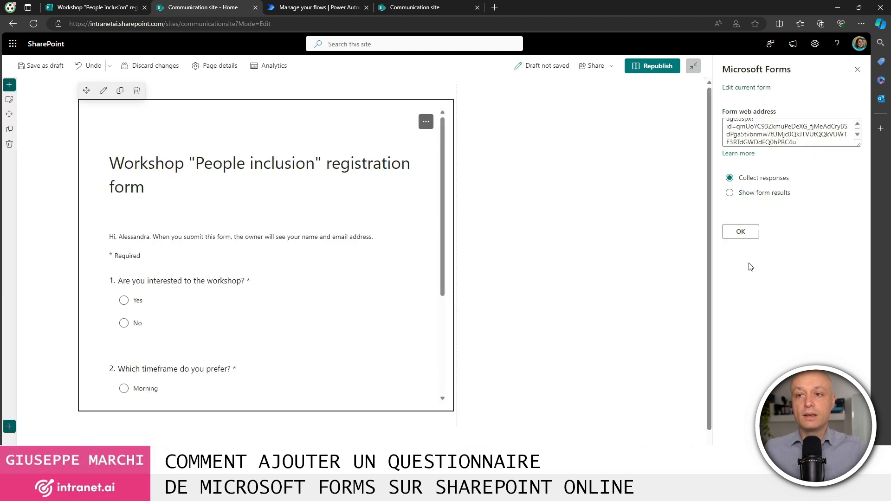
left_click(663, 65)
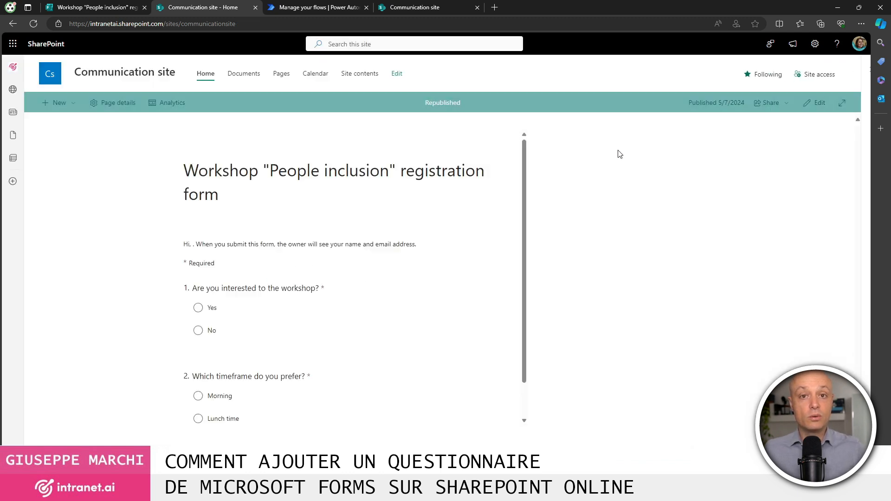
Fill in the embedded form with Yes for workshop interest and Lunch time as the timeframe, and submit it.
scroll(410, 259, "down", 3)
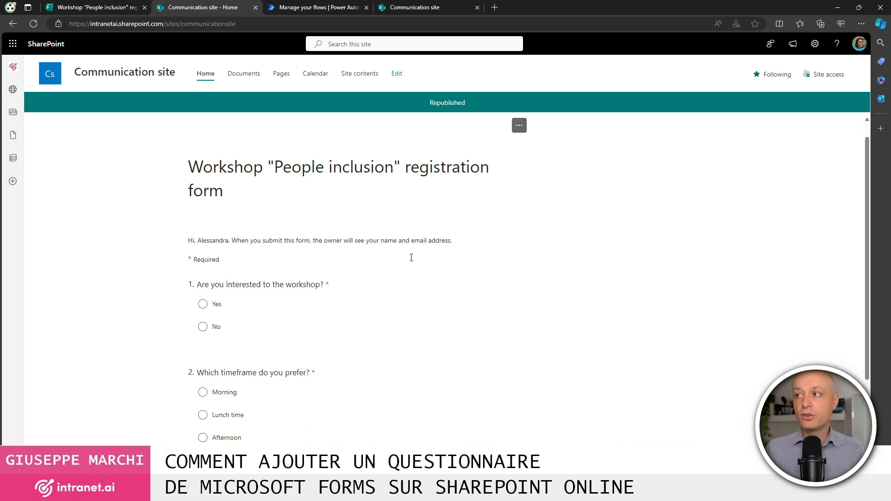
scroll(409, 261, "up", 3)
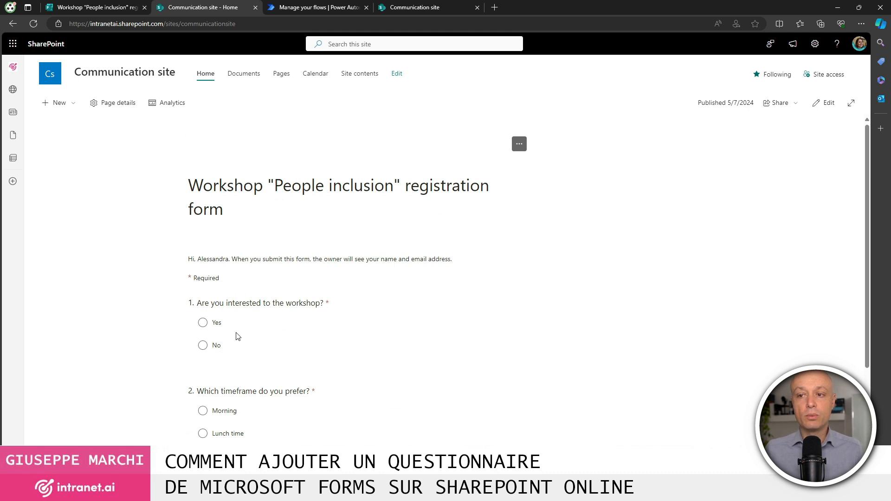
scroll(237, 335, "down", 1)
scroll(236, 335, "down", 1)
left_click(203, 213)
left_click(202, 325)
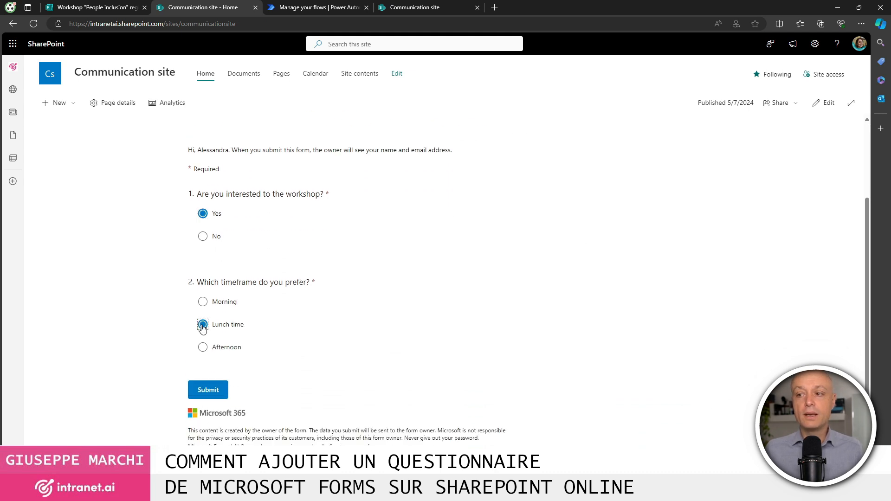
left_click(215, 390)
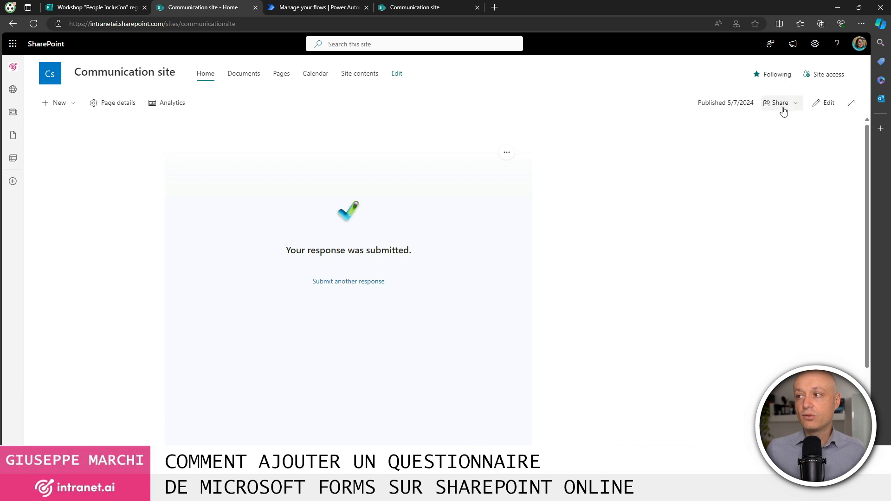
Edit the home page again and add a Call to action web part in the narrow column beside the form.
left_click(824, 103)
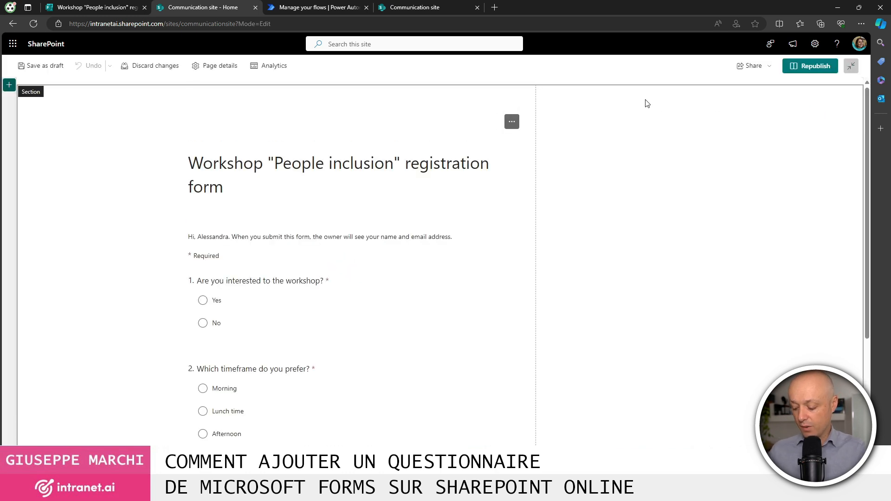
left_click(631, 91)
type("but")
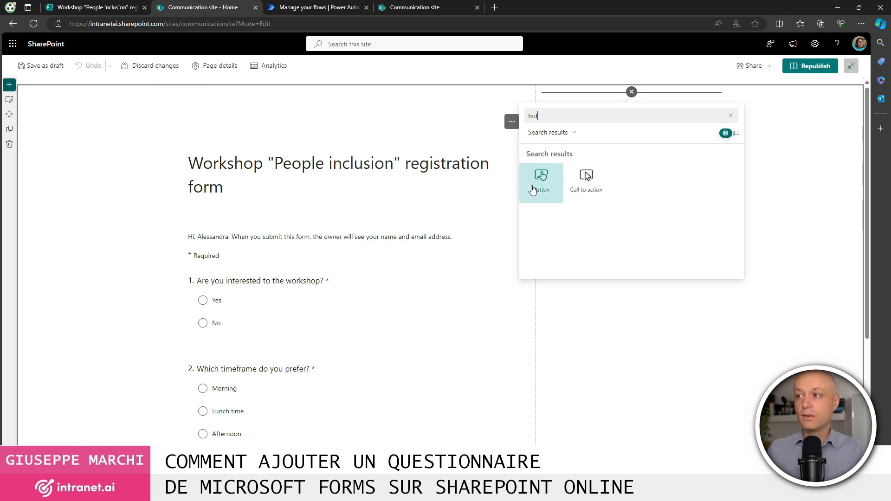
left_click(594, 201)
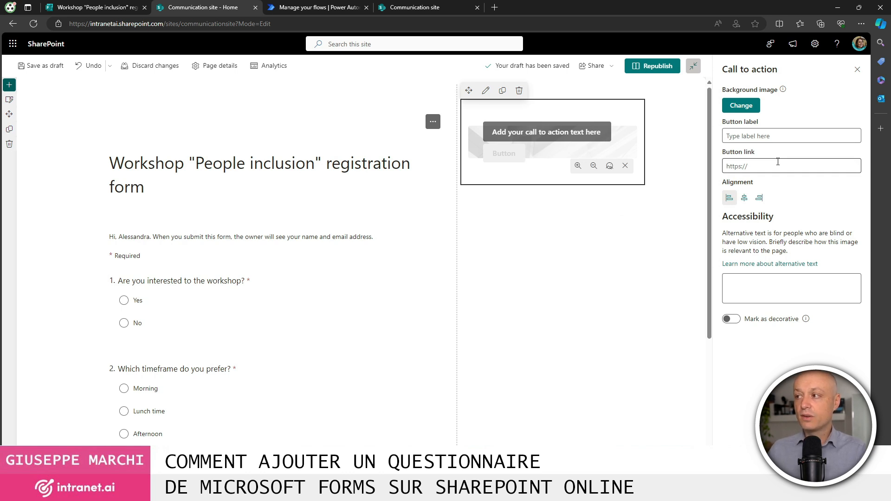
Set the call to action's button link to the copied form address and its button label to "Fill the form".
left_click(760, 168)
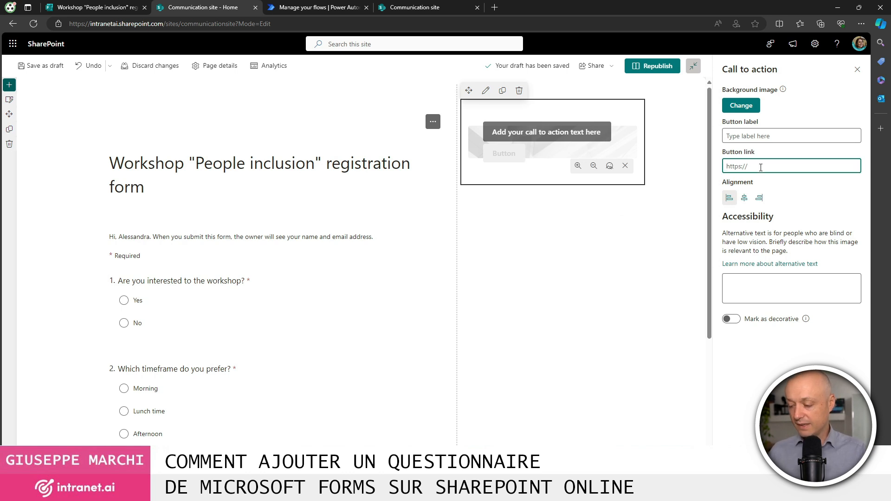
key("ctrl+v")
left_click(768, 136)
type("Fill ")
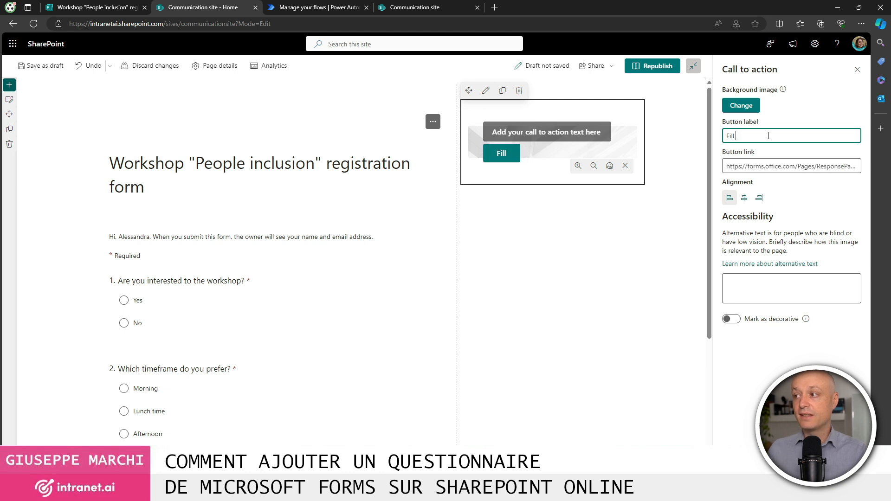
type("the form")
Set the call to action text to 'Workshop about "Inlcusion"' and republish the page.
left_click(567, 132)
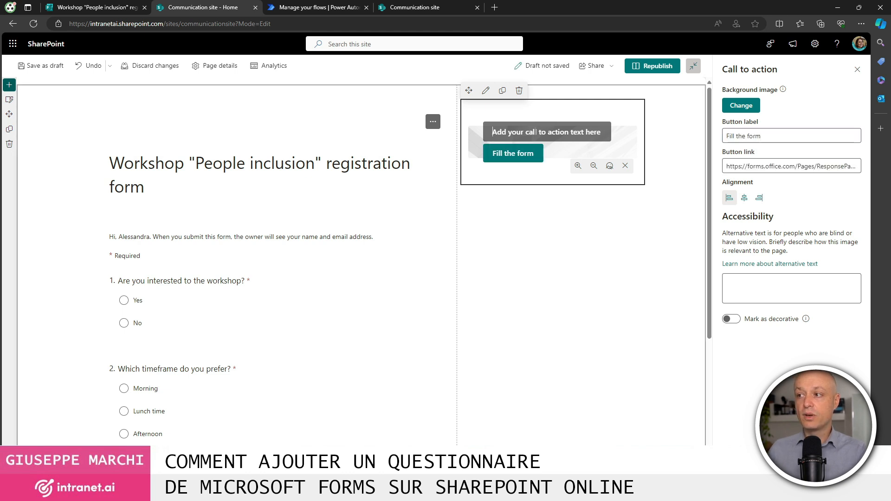
type("Workshop about \"Inlcusion\"")
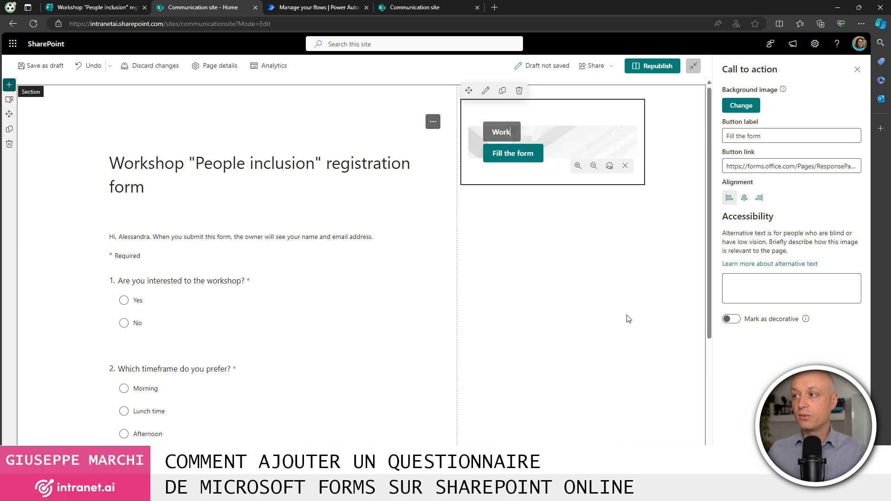
left_click(627, 291)
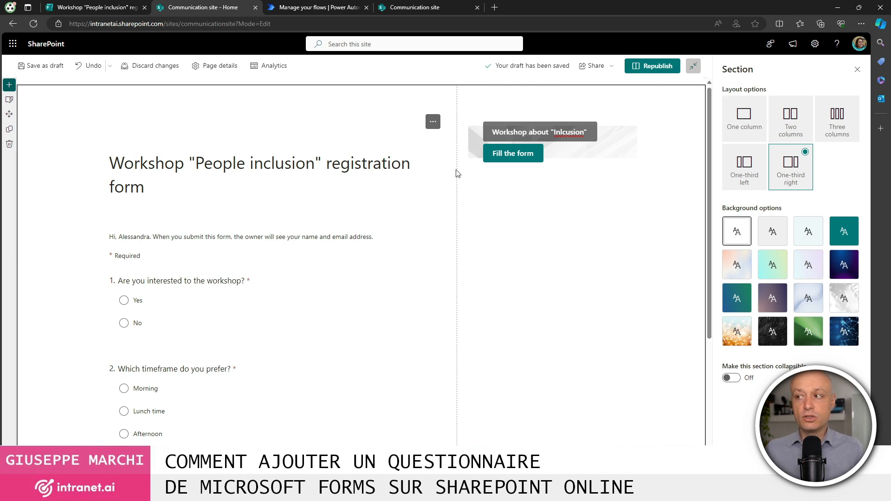
left_click(657, 66)
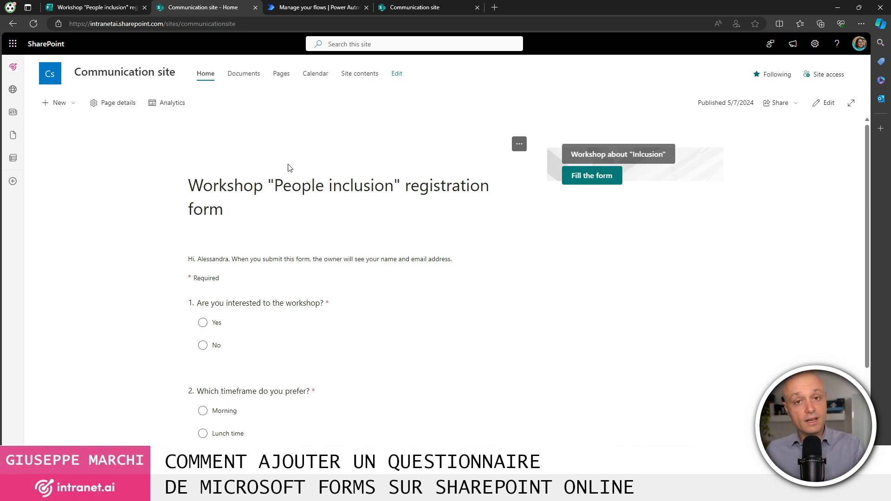
Edit the page, set the Microsoft Forms web part to show form results with the summary web address allowed, and republish.
left_click(825, 103)
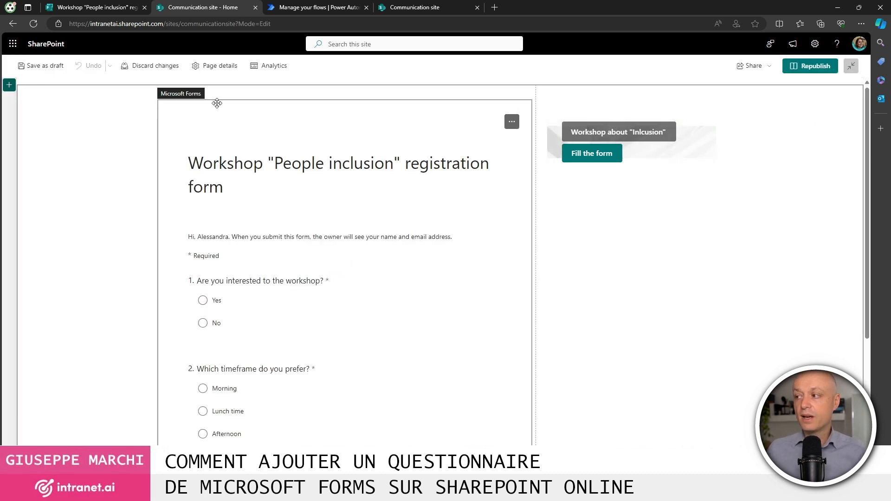
left_click(183, 86)
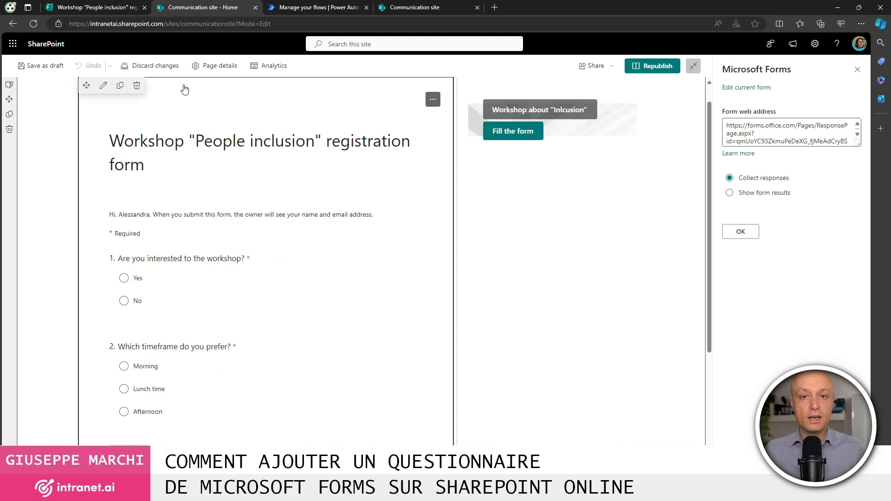
left_click(779, 199)
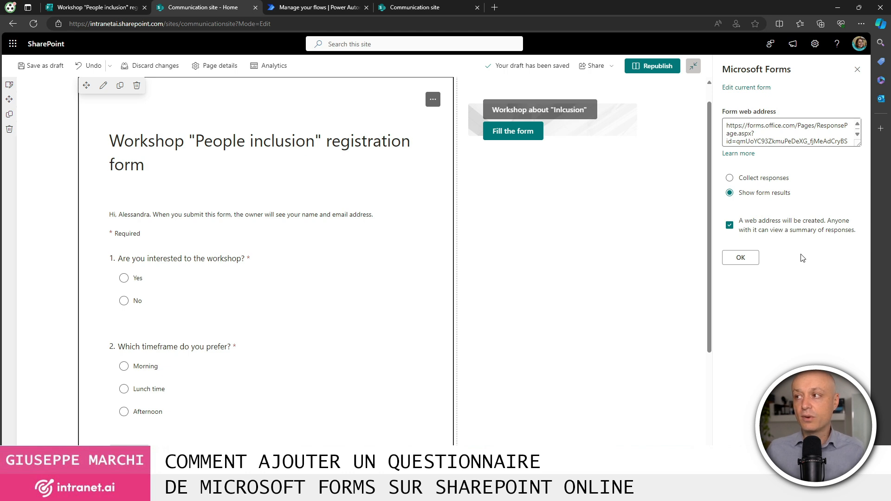
left_click(743, 260)
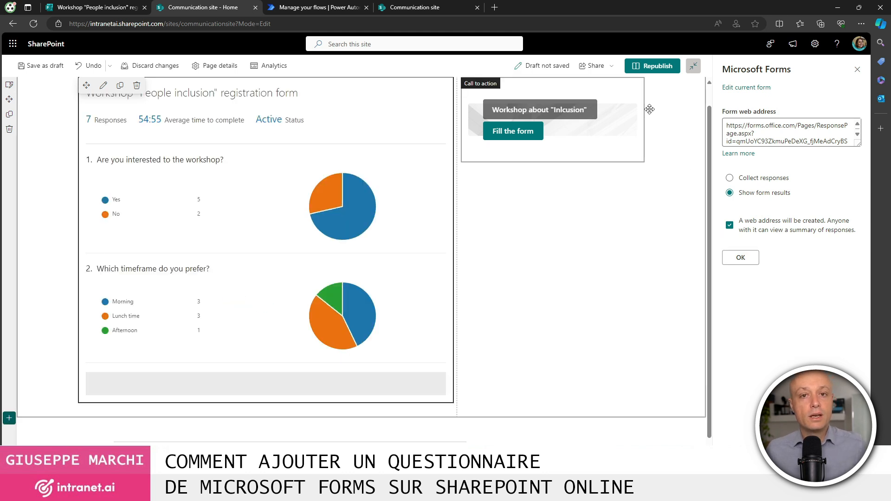
left_click(655, 68)
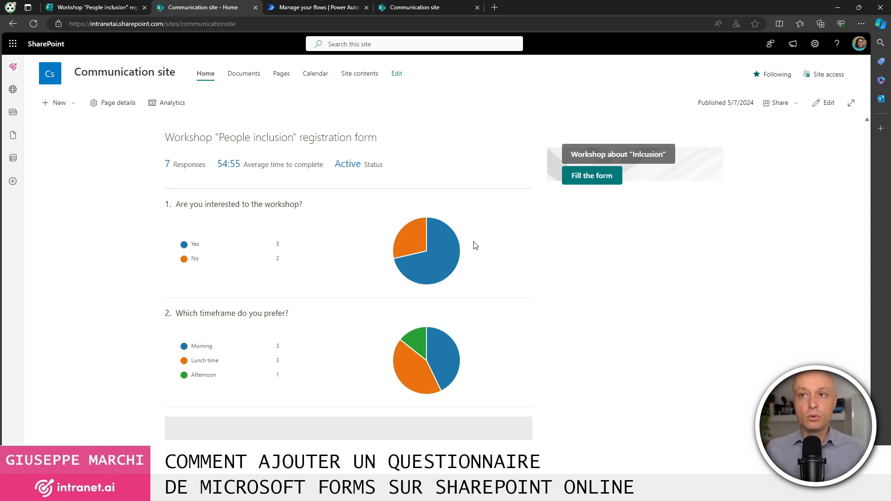
Copy the form's response link from Microsoft Forms and open it in a new browser tab.
left_click(103, 11)
left_click(615, 177)
left_click(495, 8)
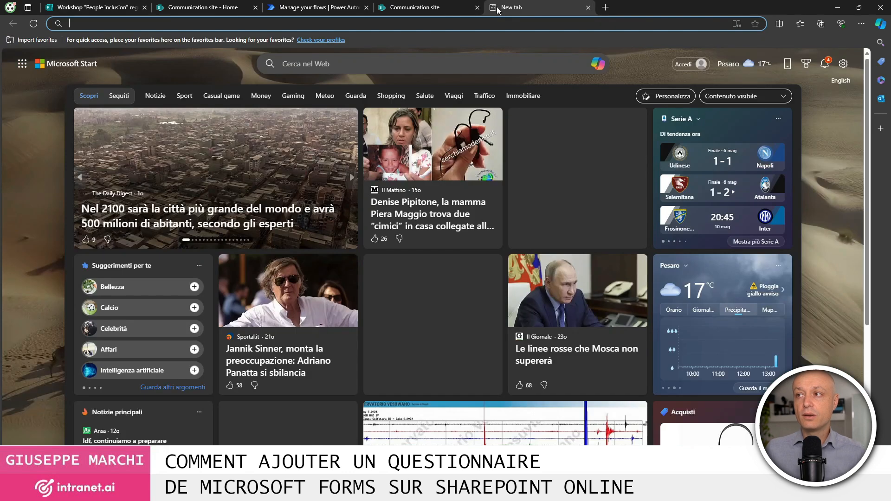
key("ctrl+v")
key("Return")
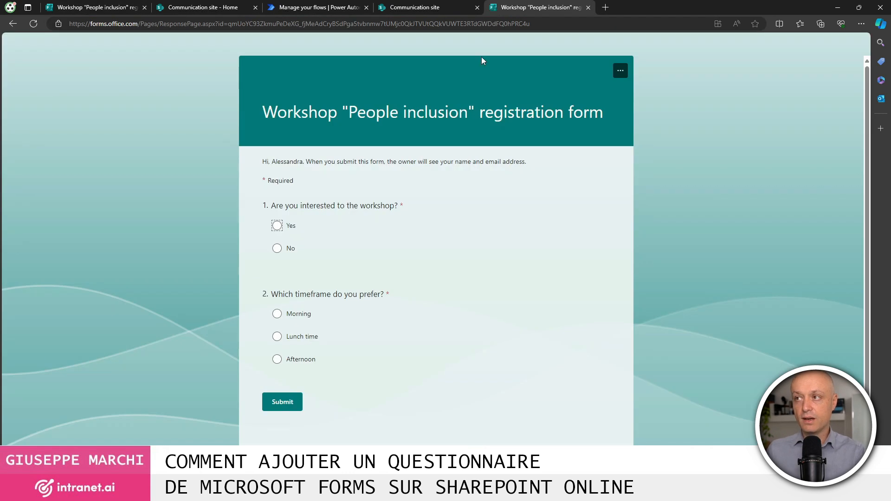
Submit a form response with Yes for workshop interest and Lunch time as timeframe, and reload the Workshop registration list in SharePoint.
left_click(277, 226)
left_click(277, 315)
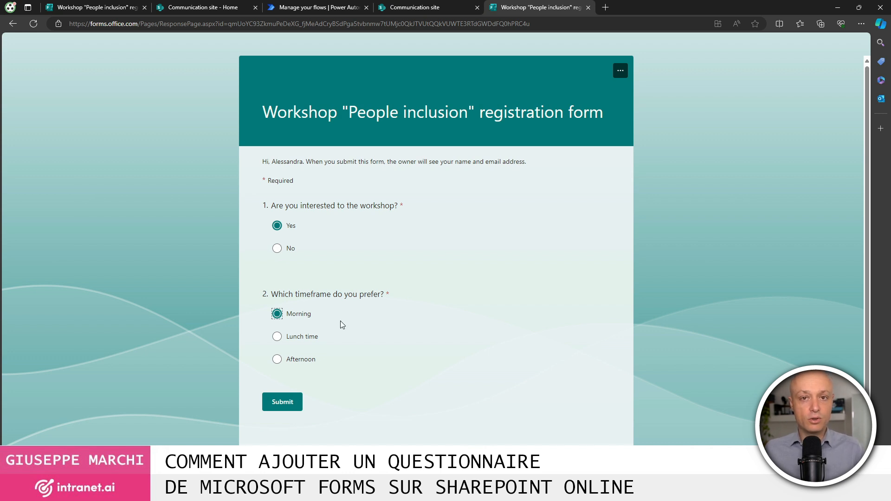
left_click(296, 337)
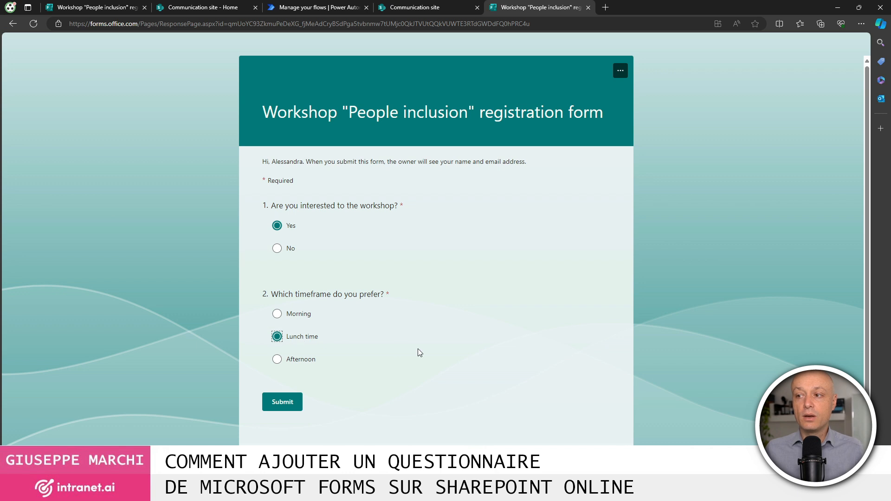
left_click(292, 403)
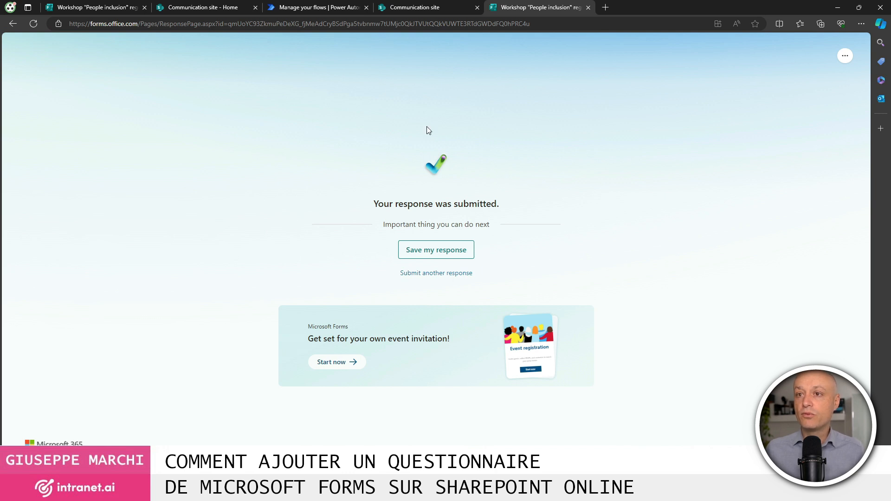
left_click(411, 8)
left_click(33, 23)
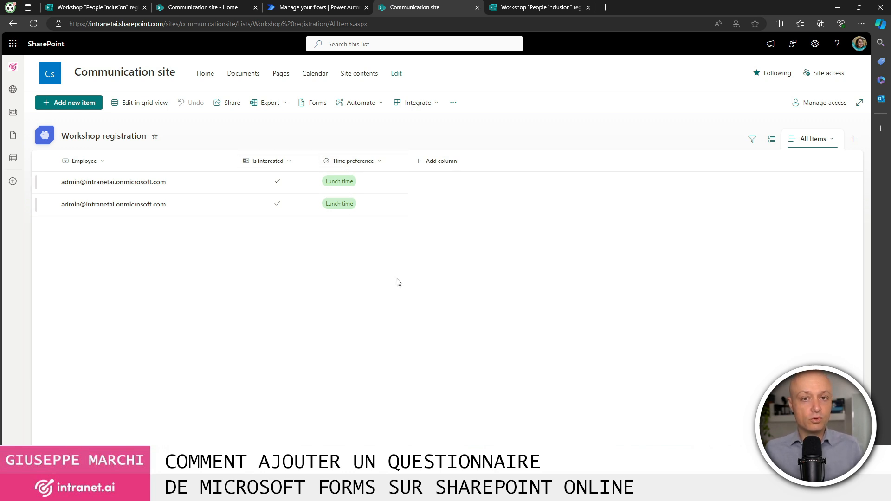
Examine the Power Automate flow "Sample forms to sharepoint integration" in its designer, including the Create item parameters, and return to the SharePoint list.
left_click(326, 11)
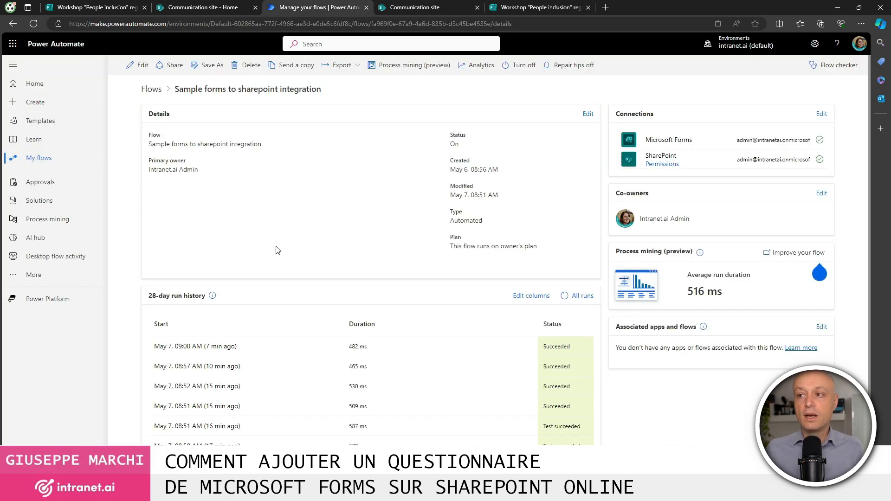
left_click(137, 67)
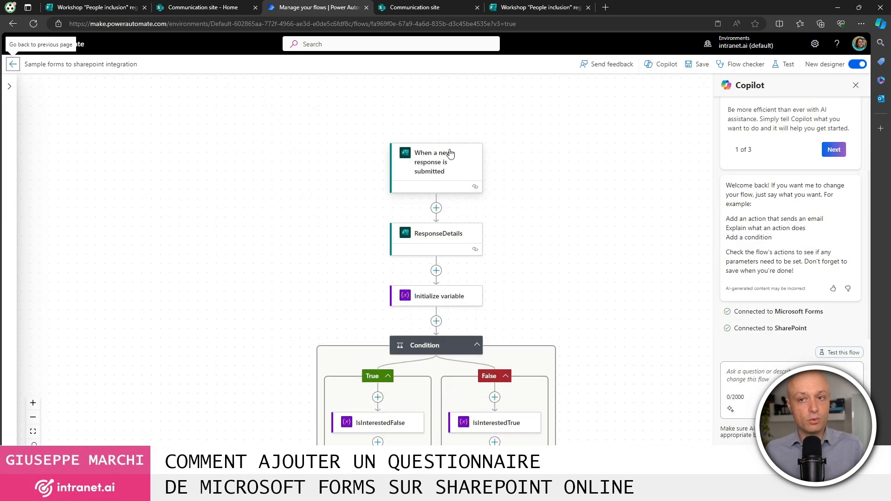
scroll(541, 207, "down", 2)
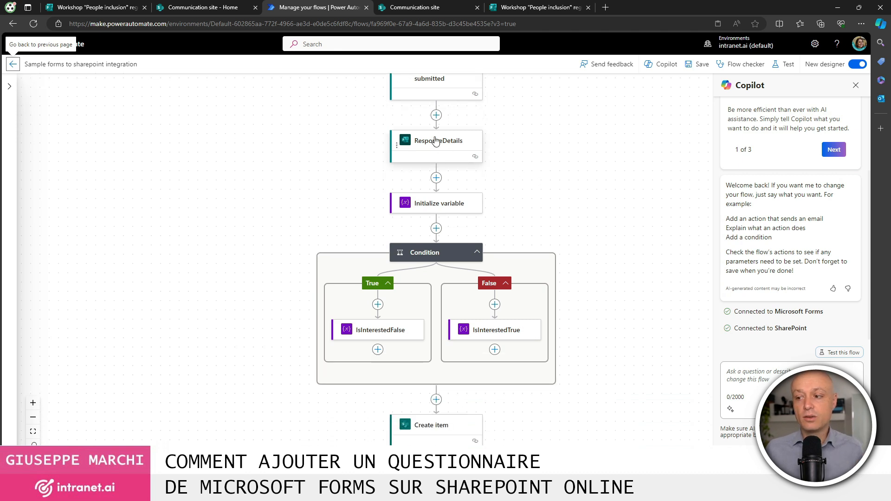
scroll(533, 176, "down", 2)
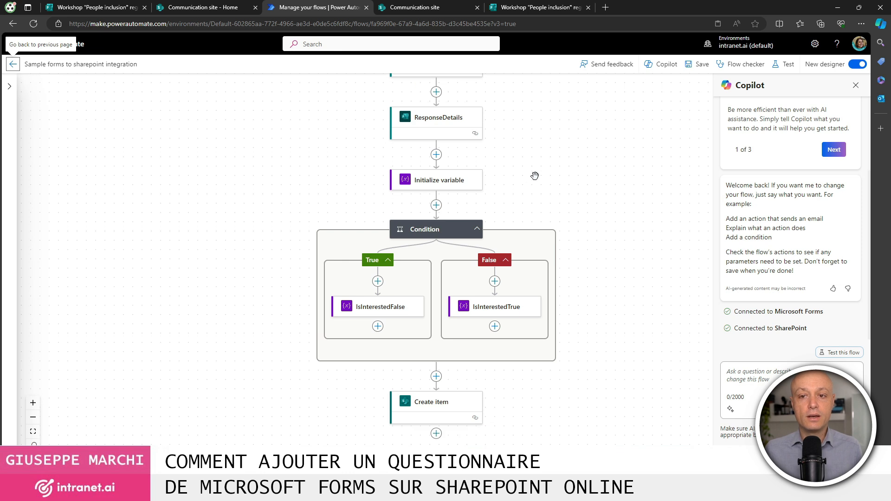
left_click(434, 362)
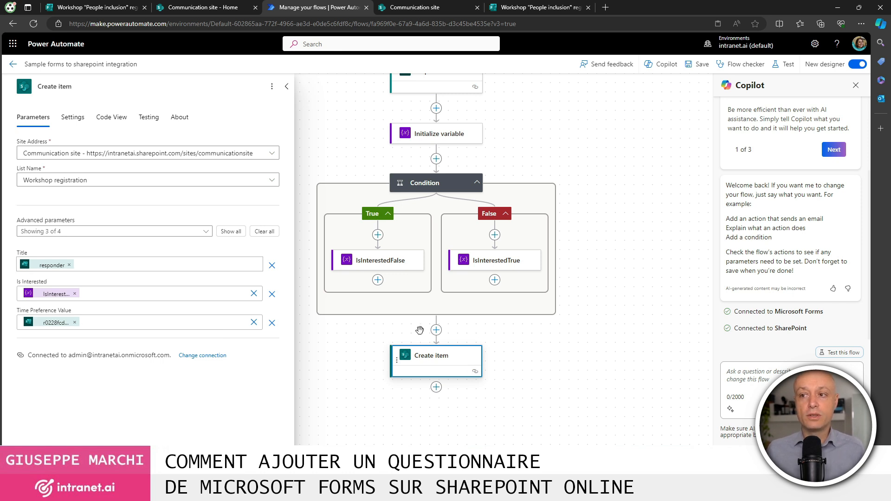
left_click(438, 8)
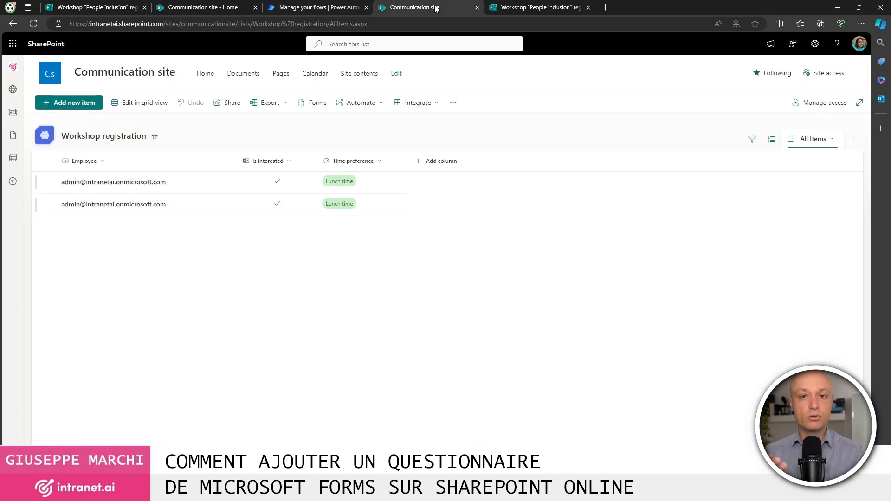